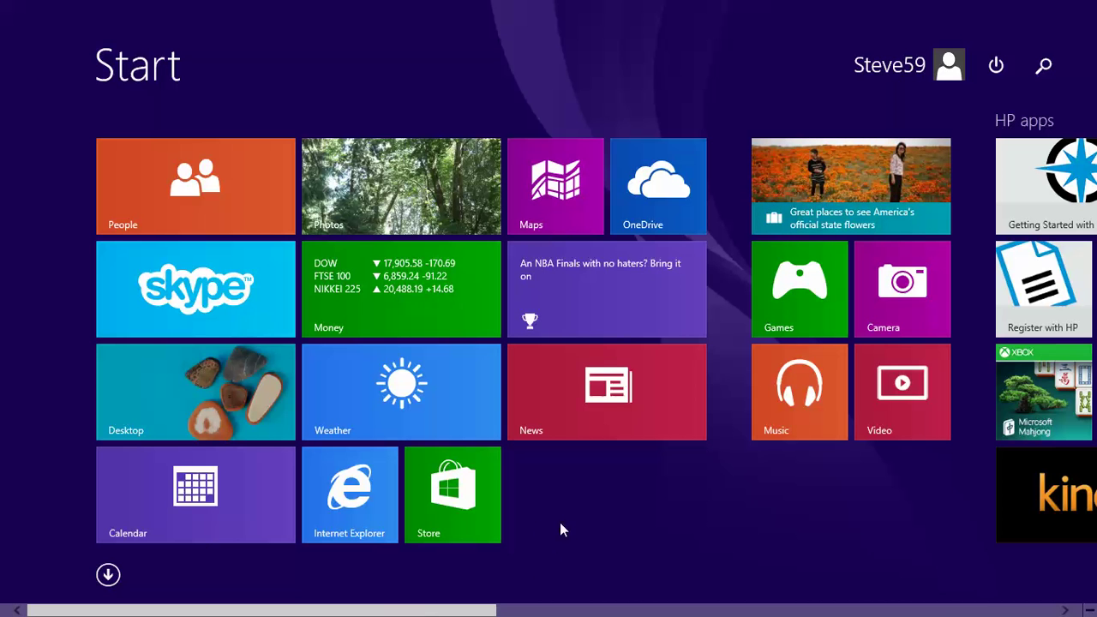
# Go from the Start screen to the Windows 8.1 desktop using the Desktop tile.
pyautogui.click(195, 407)
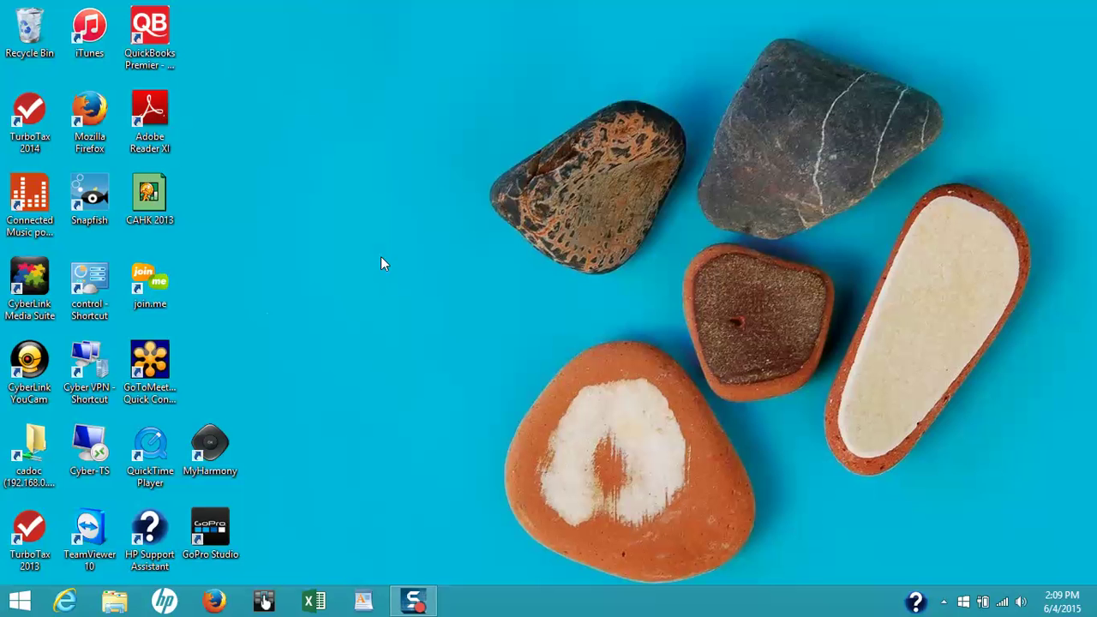
# Open Control Panel from the Start right-click menu with View by set to Small icons.
pyautogui.rightClick(12, 606)
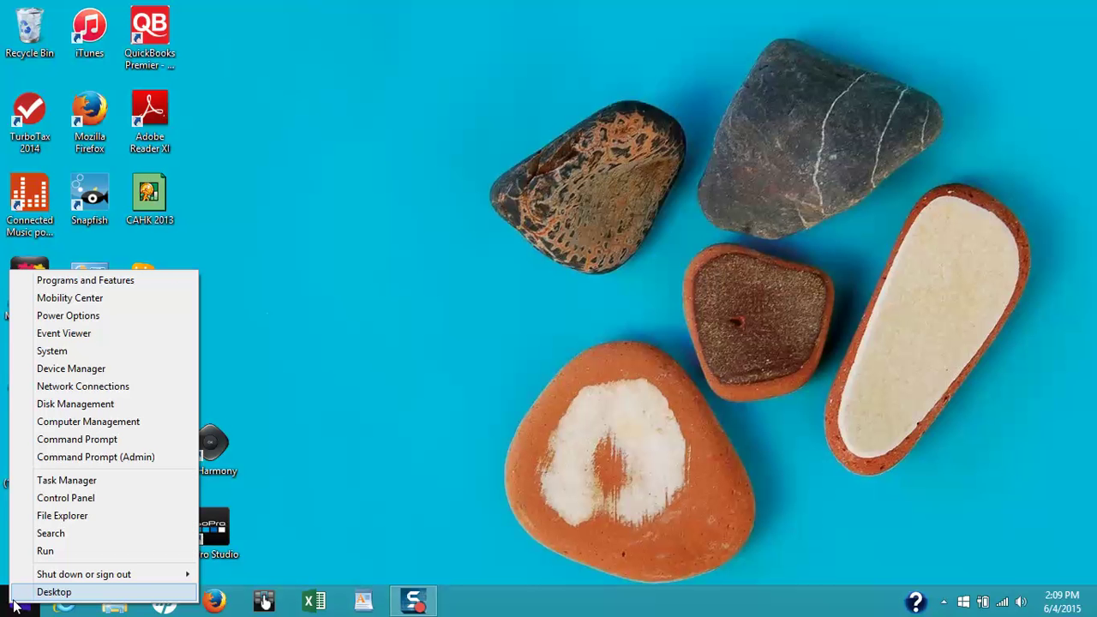
pyautogui.click(94, 498)
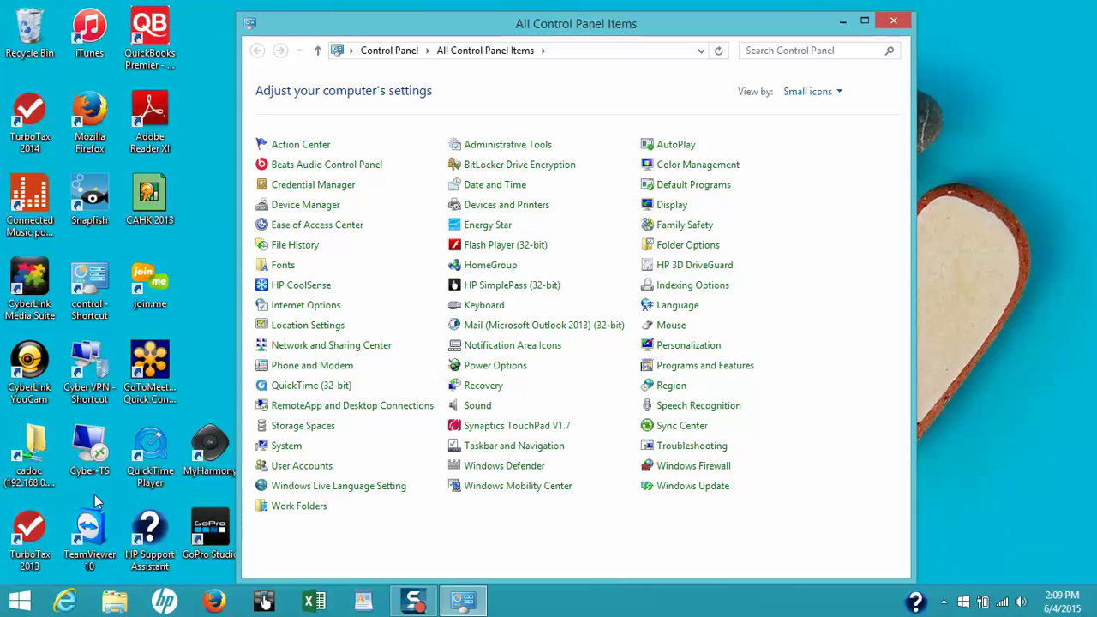
pyautogui.click(815, 96)
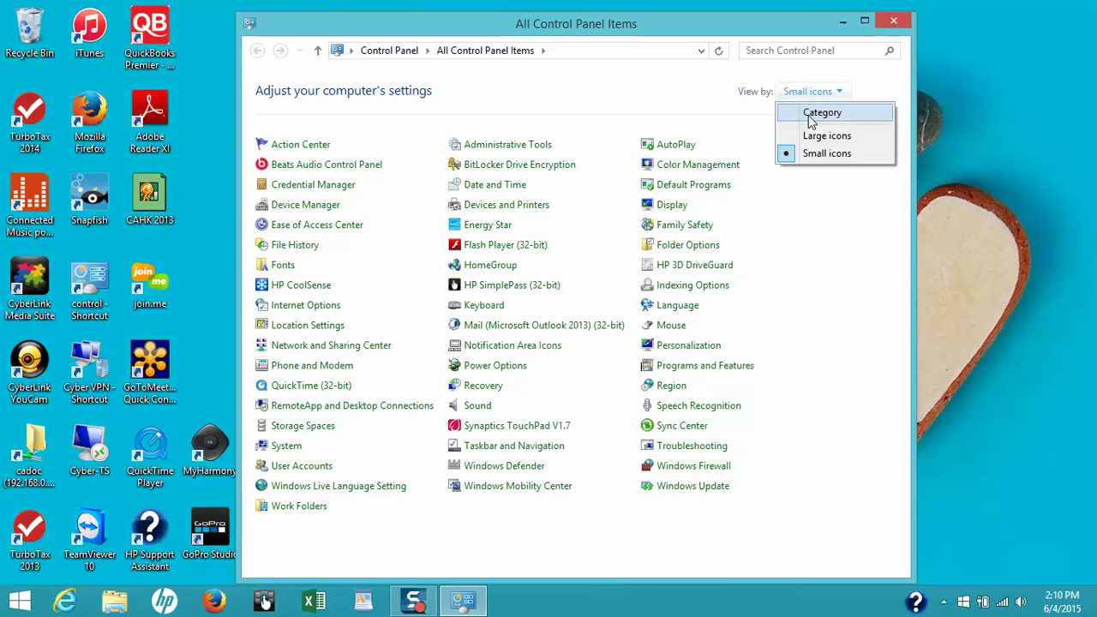
pyautogui.click(811, 115)
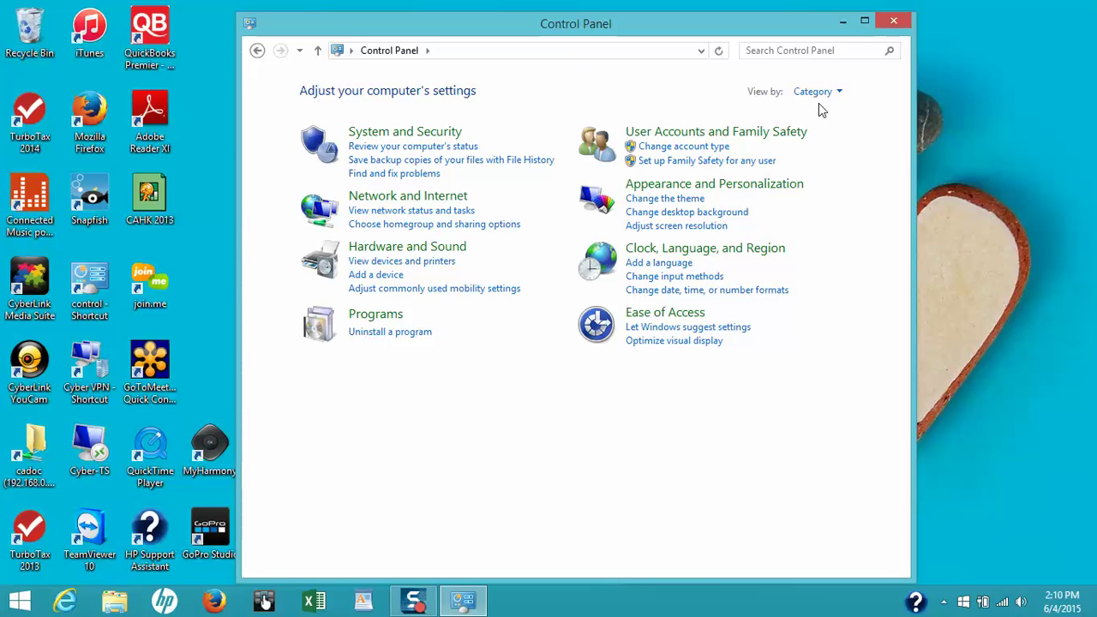
pyautogui.click(818, 94)
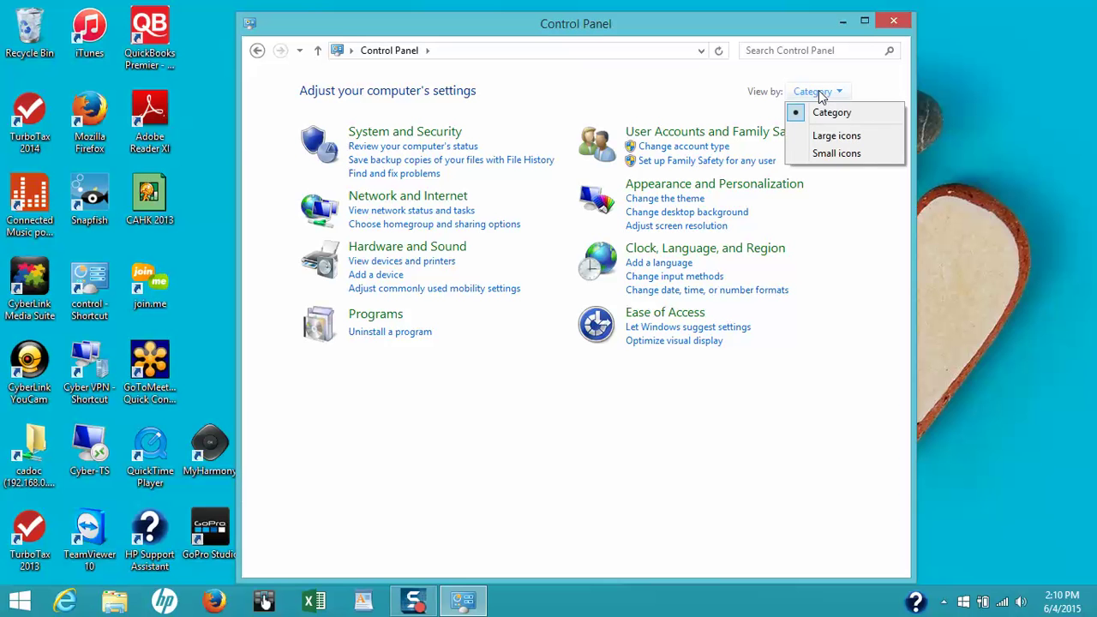
pyautogui.click(828, 156)
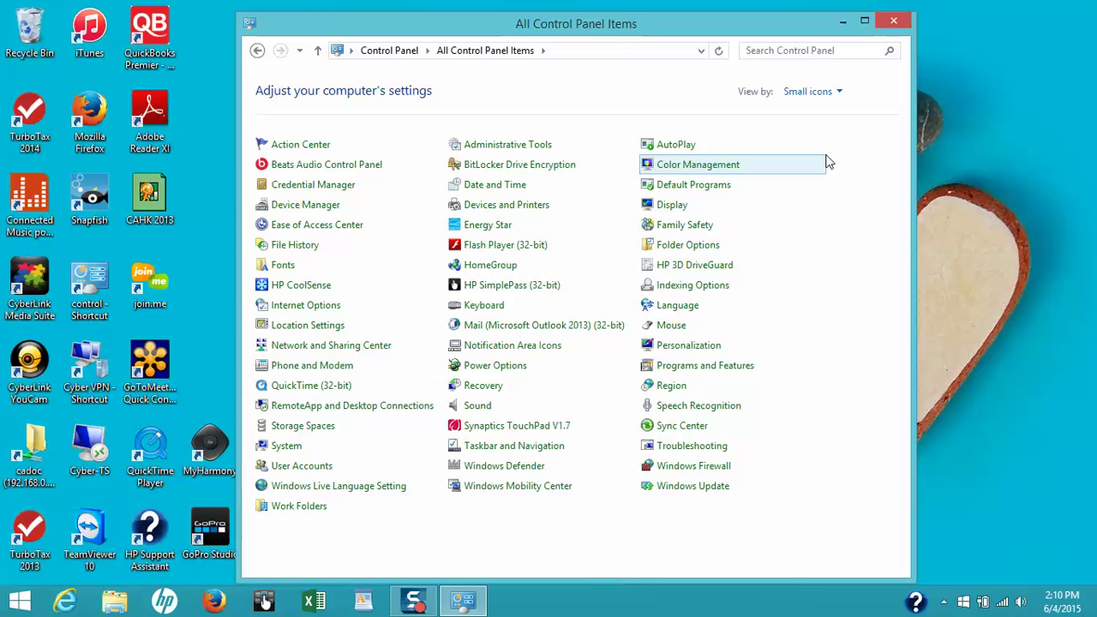
# Open Sound from All Control Panel Items and move its dialog to the screen centre.
pyautogui.click(471, 412)
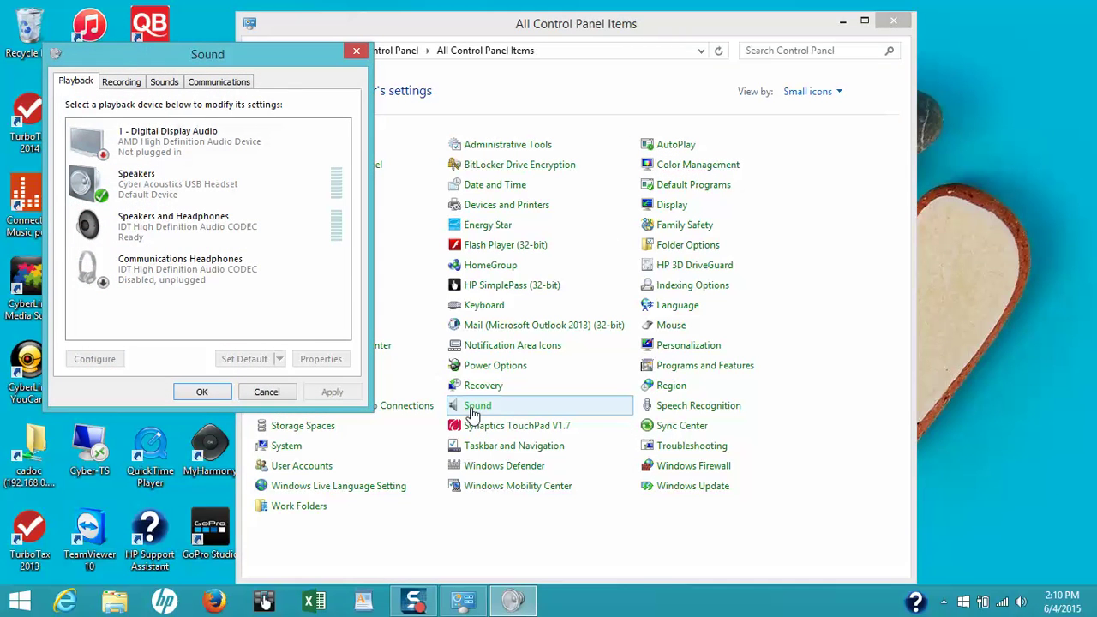
pyautogui.moveTo(201, 53); pyautogui.dragTo(655, 128)
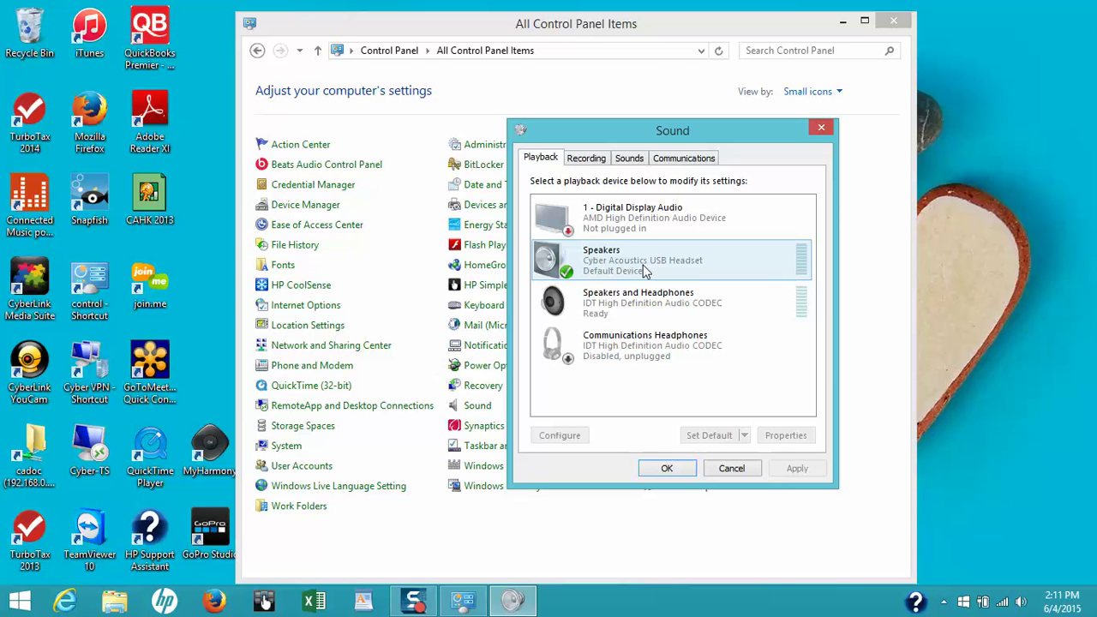
# Show the Levels tab of Speakers Properties (Speakers 50, Microphone 47).
pyautogui.click(645, 271)
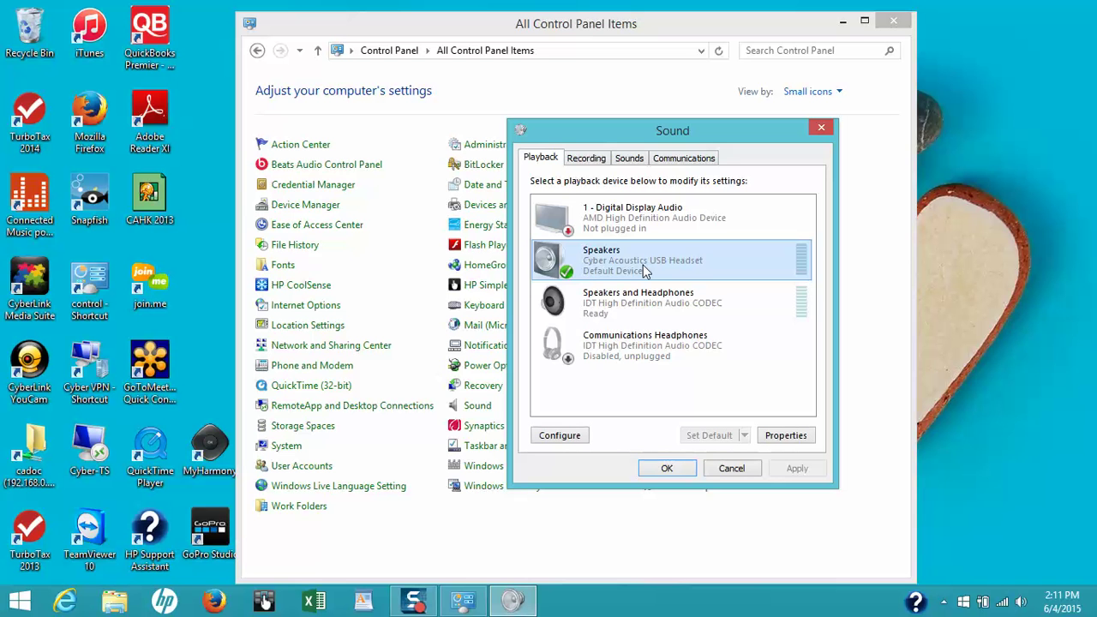
pyautogui.click(785, 435)
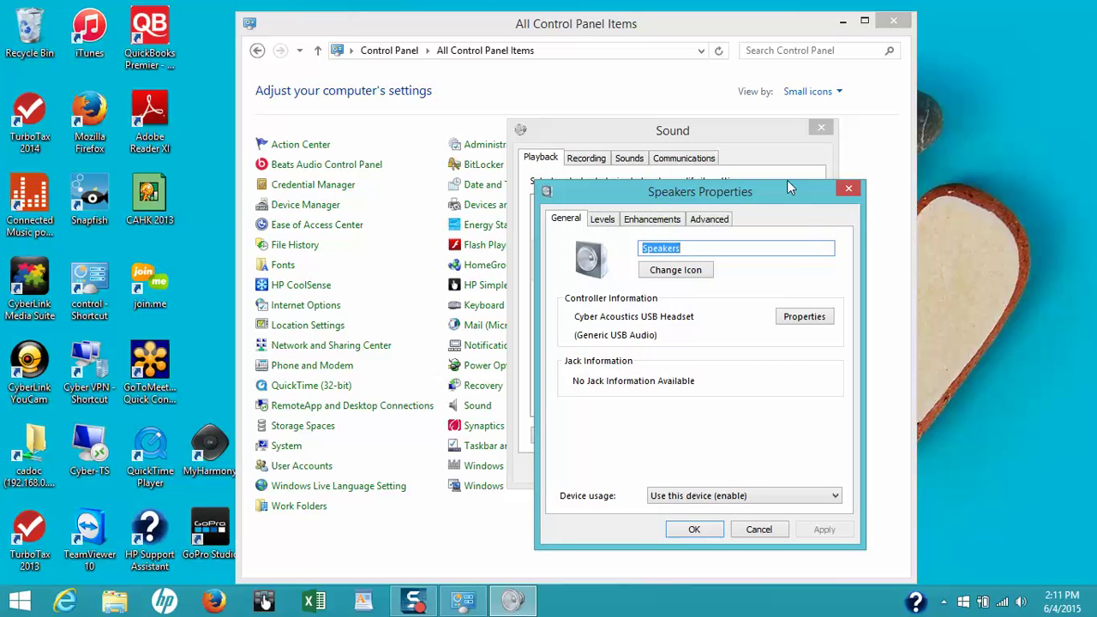
pyautogui.moveTo(758, 192); pyautogui.dragTo(755, 132)
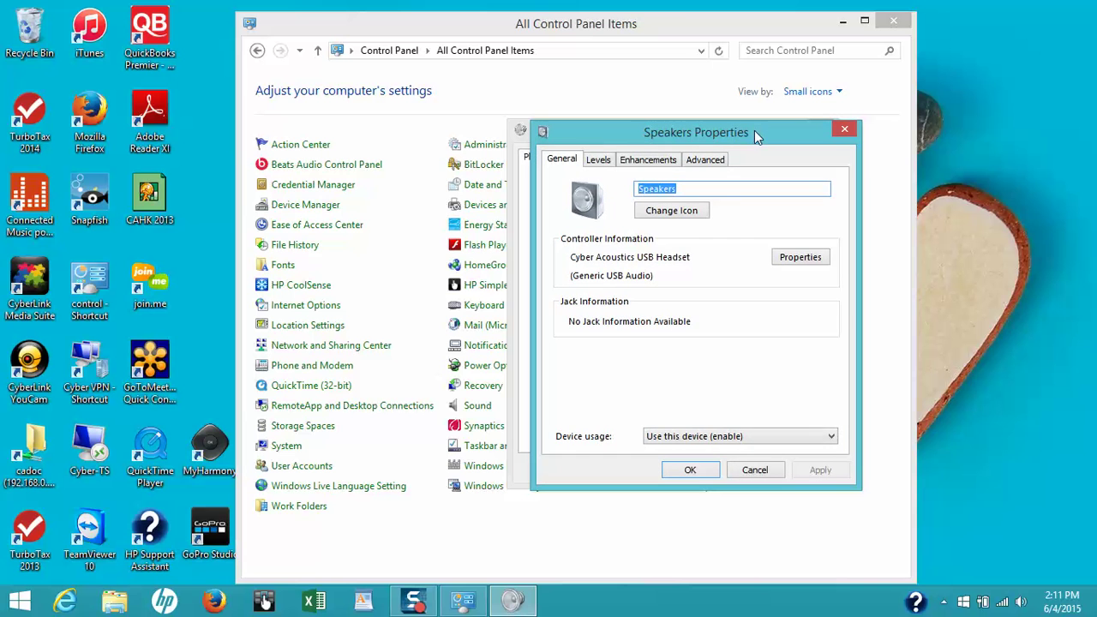
pyautogui.click(600, 162)
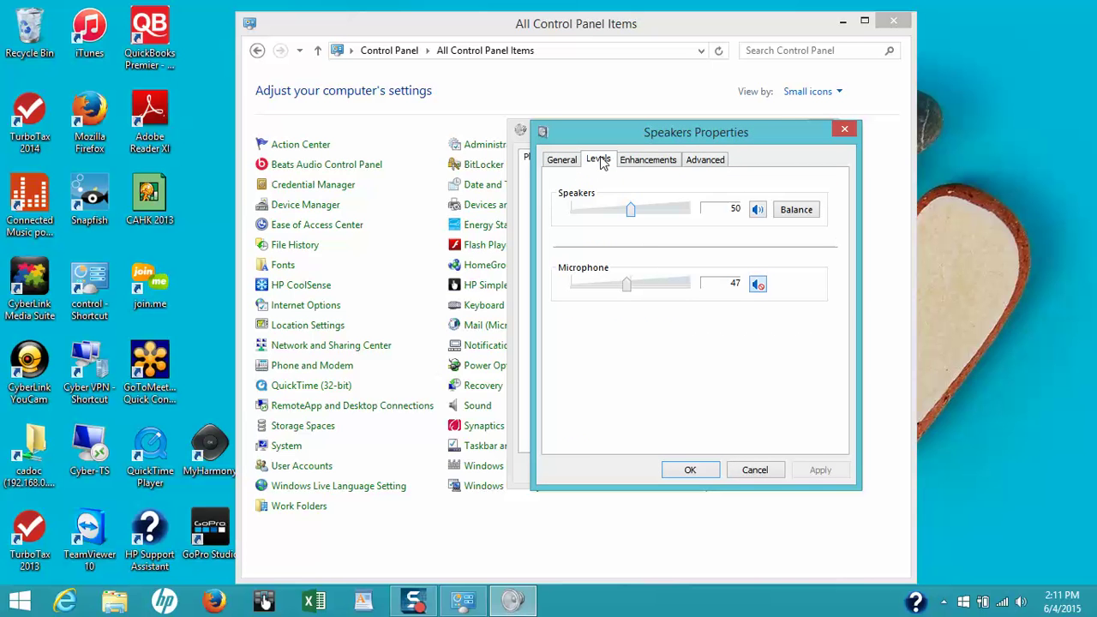
pyautogui.click(643, 220)
pyautogui.moveTo(643, 221)
pyautogui.mouseDown()
pyautogui.moveTo(655, 221)
pyautogui.moveTo(613, 218)
pyautogui.moveTo(632, 221)
pyautogui.mouseUp()
pyautogui.click(759, 211)
pyautogui.click(759, 211)
pyautogui.click(803, 212)
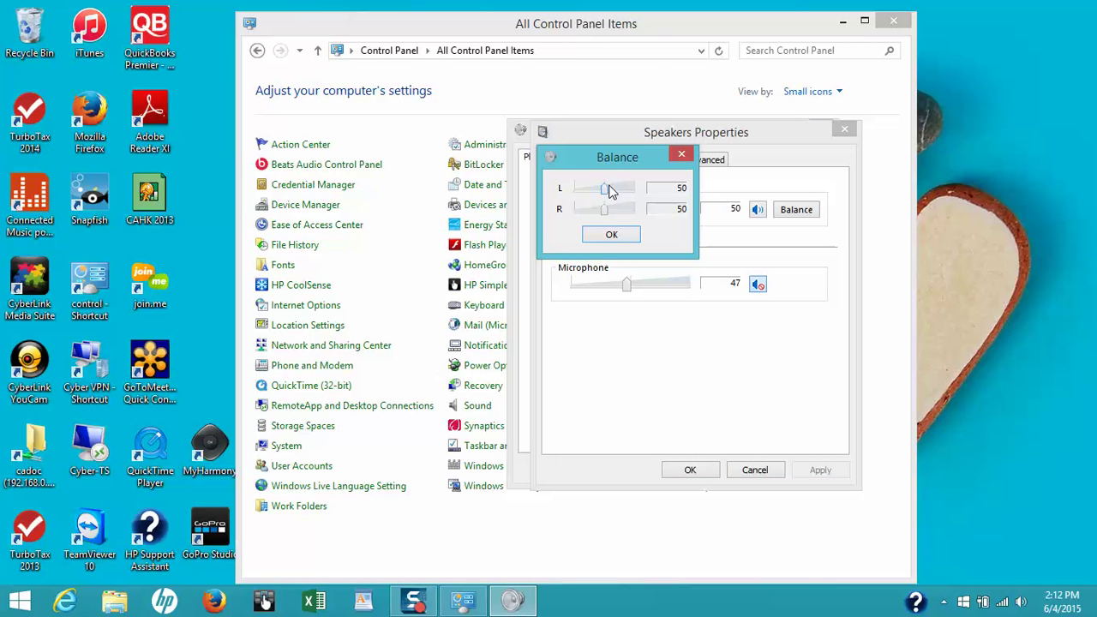
pyautogui.click(609, 237)
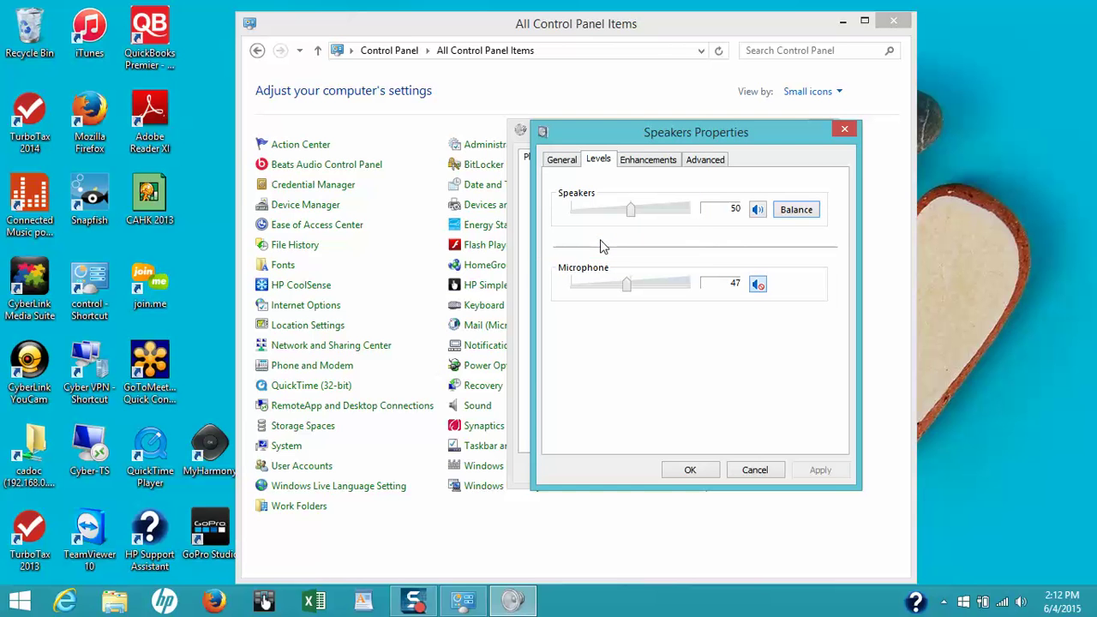
pyautogui.click(1031, 223)
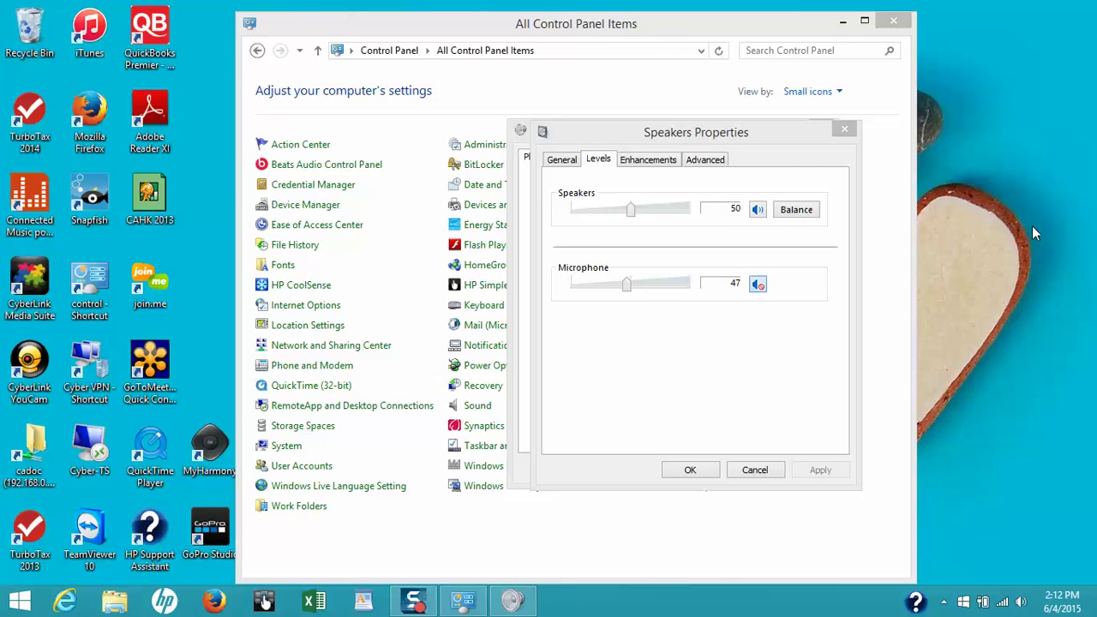
pyautogui.click(690, 471)
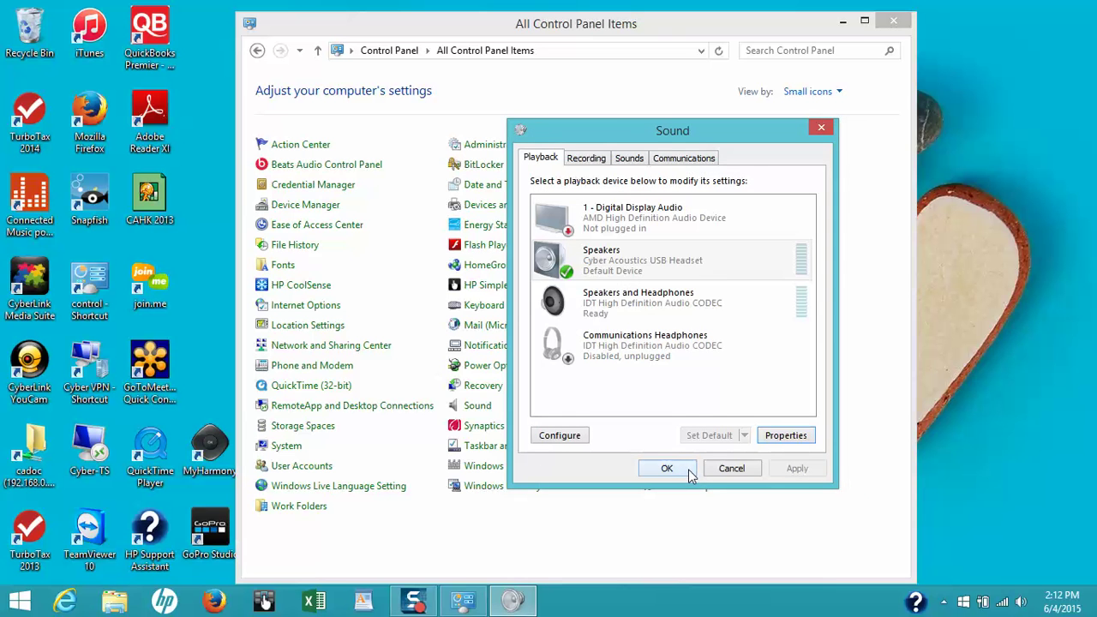
pyautogui.press('Tab')
pyautogui.click(606, 272)
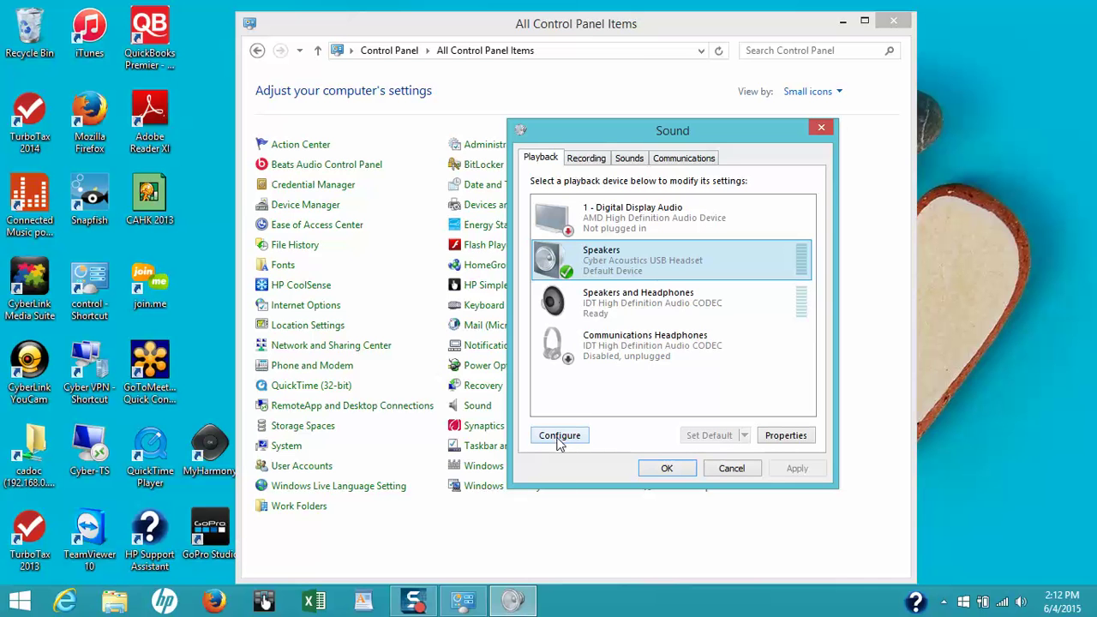
# Configure the headset speakers as Stereo after a test tone, with no full-range speakers.
pyautogui.click(559, 439)
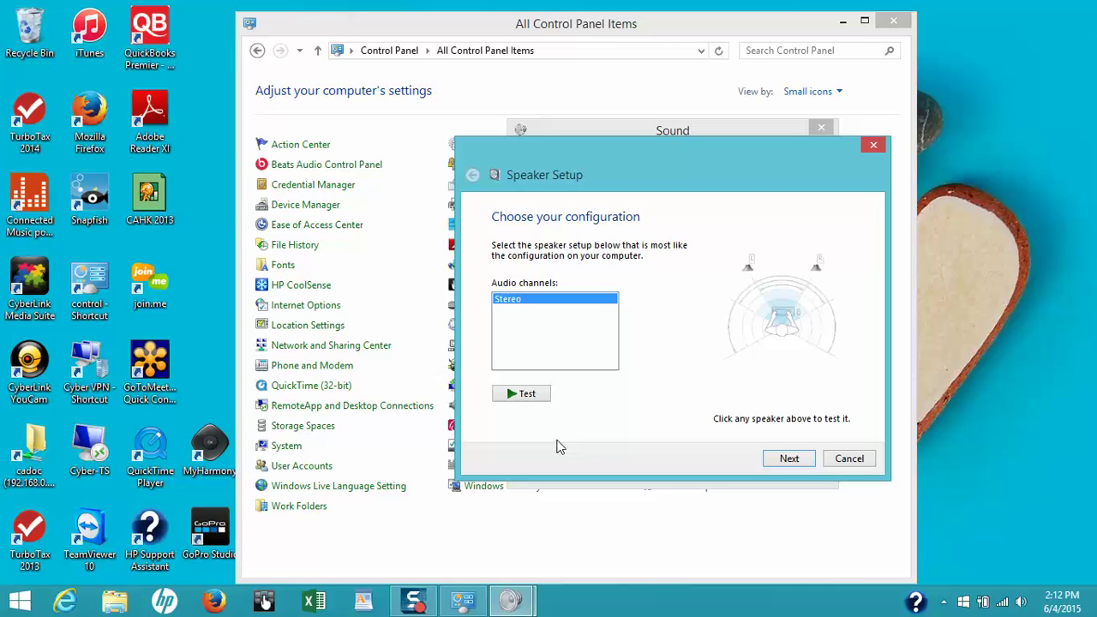
pyautogui.click(528, 399)
pyautogui.click(789, 461)
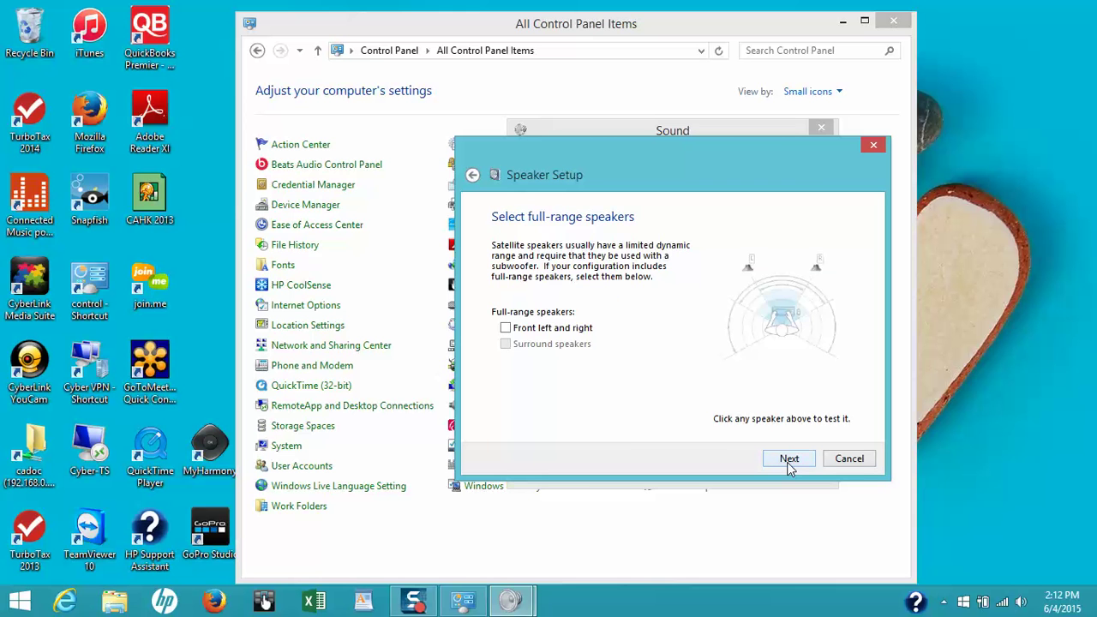
pyautogui.click(788, 461)
pyautogui.click(788, 462)
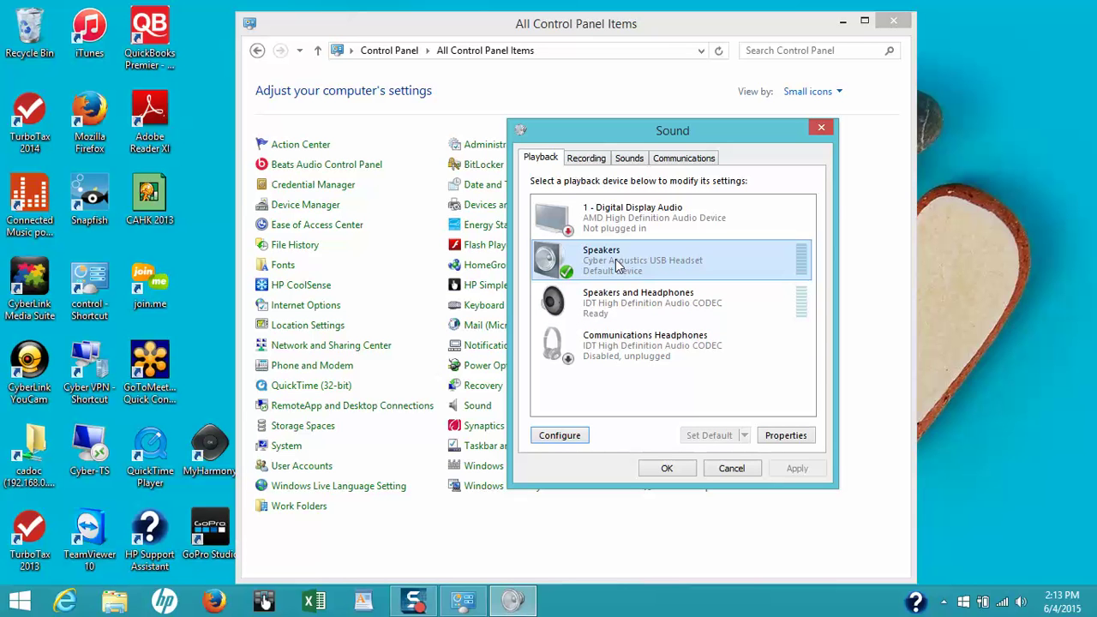
# Open Properties for Microphone (Cyber Acoustics USB Headset) on the Recording tab.
pyautogui.click(597, 162)
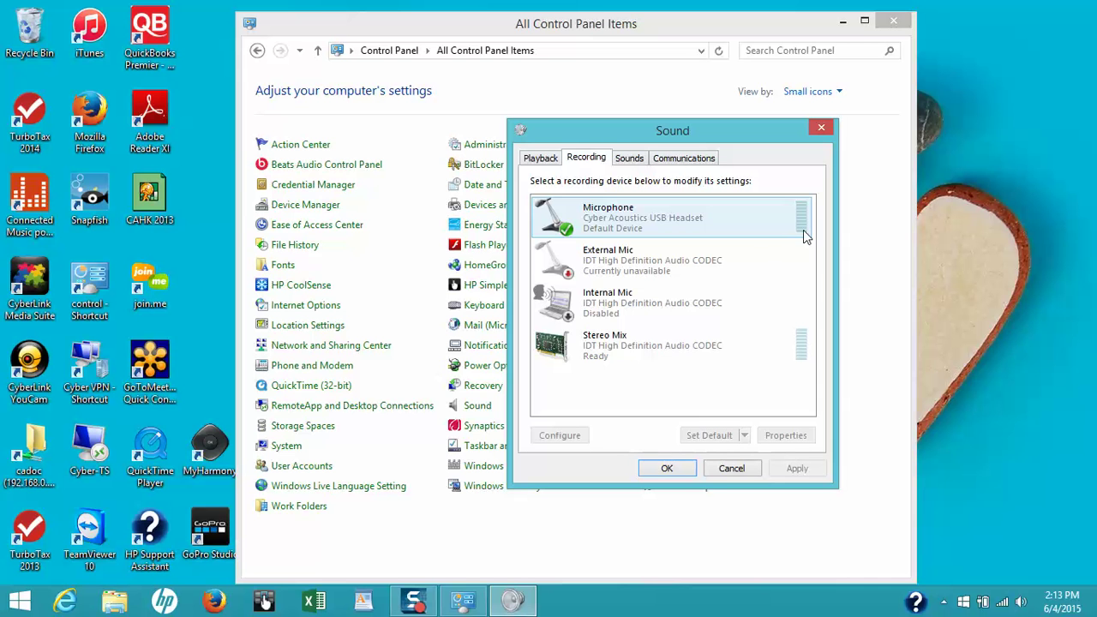
pyautogui.click(613, 224)
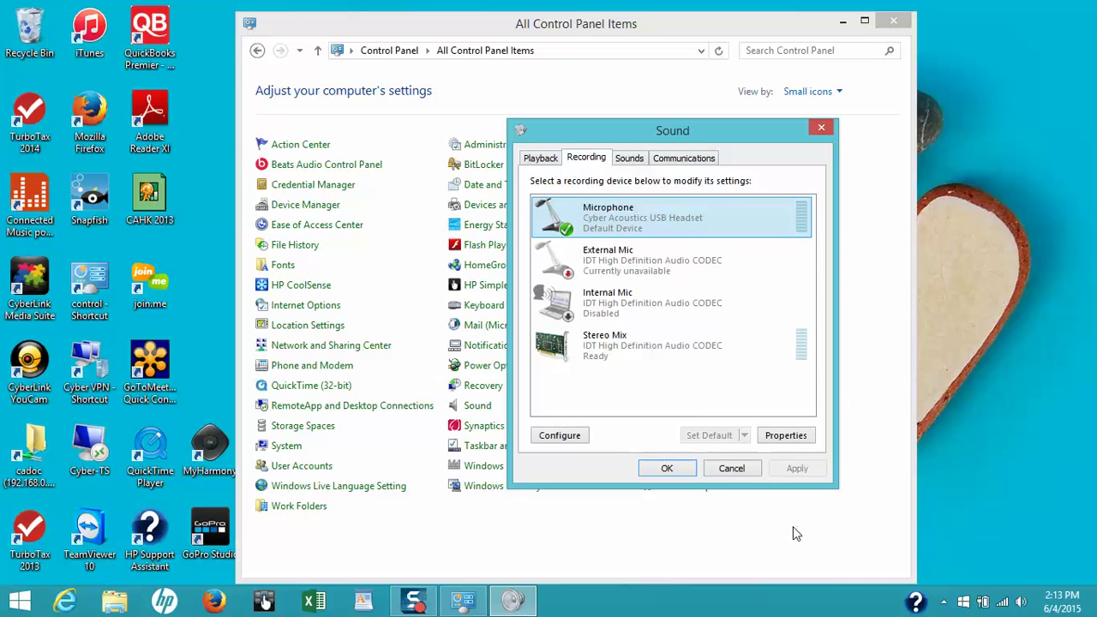
pyautogui.click(794, 439)
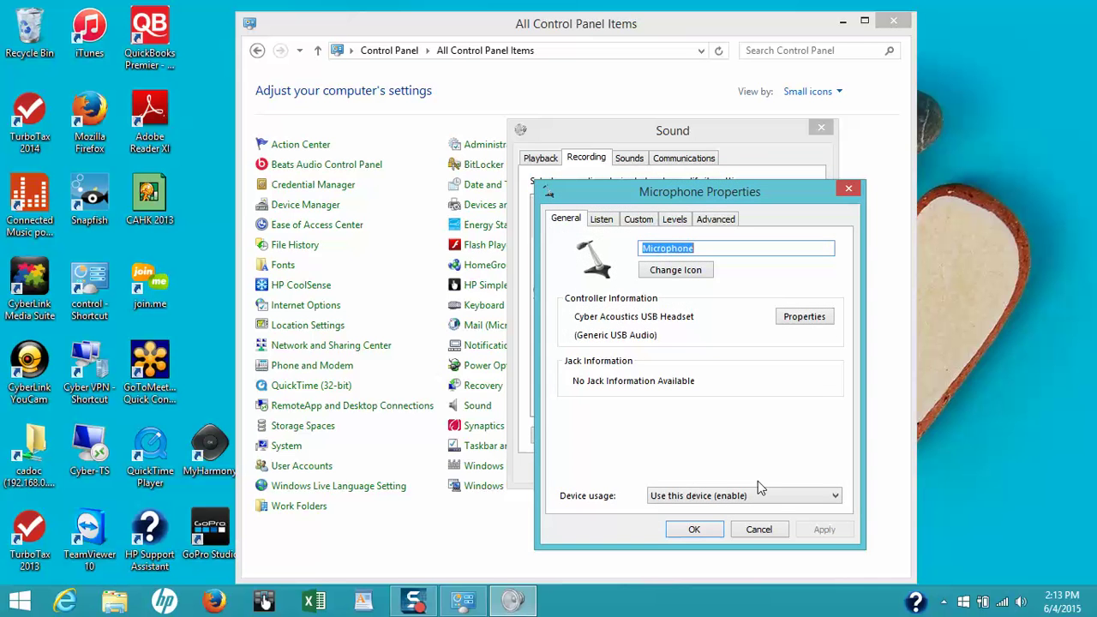
# Check the microphone's AGC setting, then set its level to 81 and leave it unmuted.
pyautogui.moveTo(667, 193); pyautogui.dragTo(678, 144)
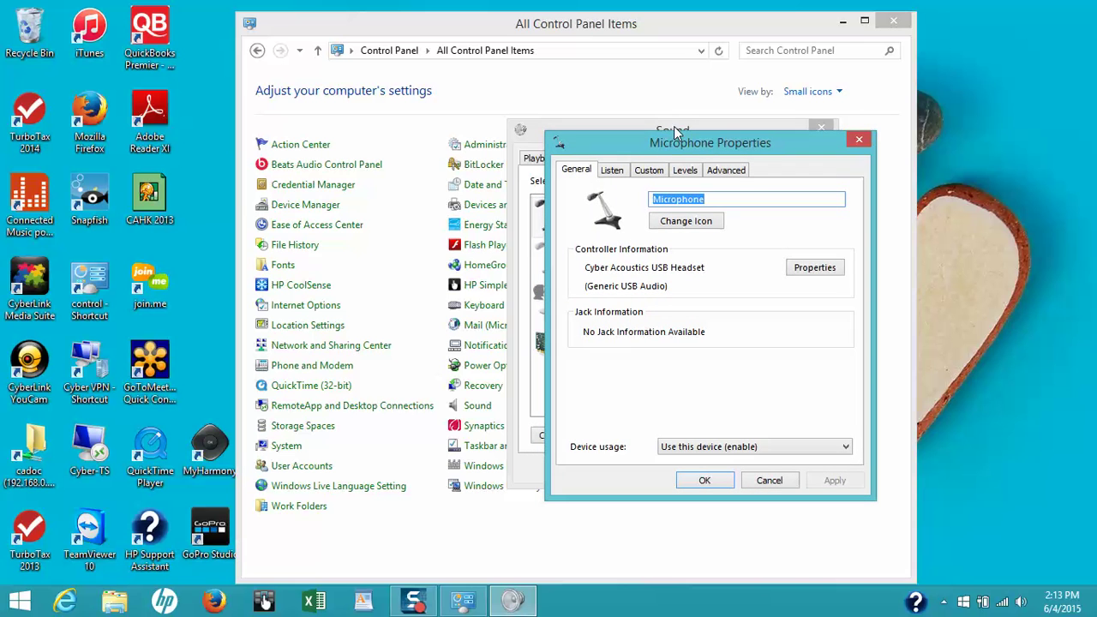
pyautogui.click(648, 172)
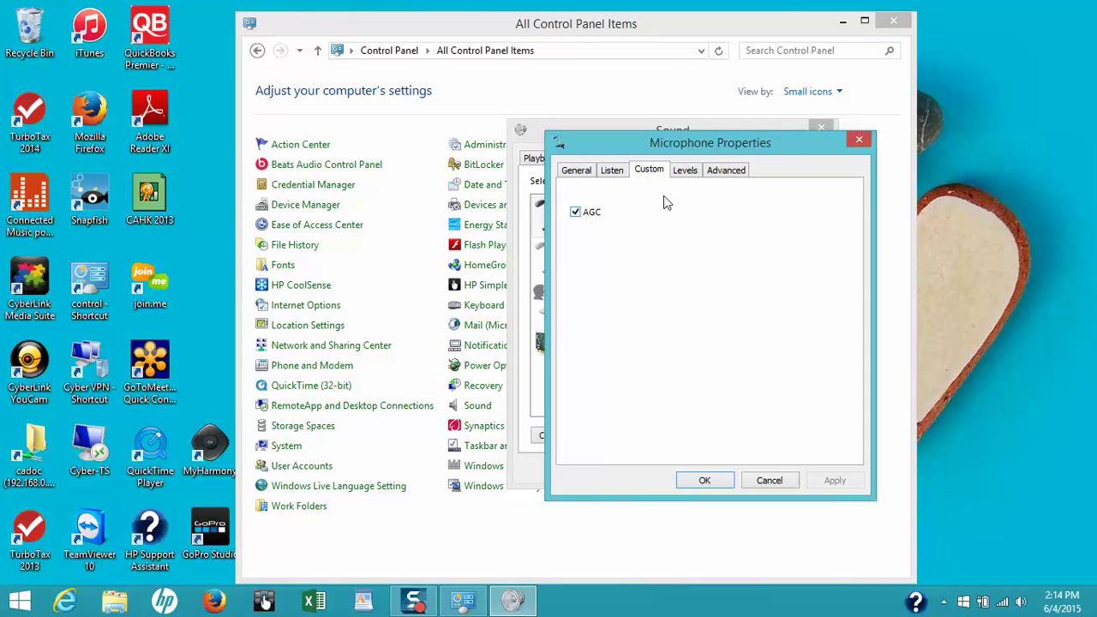
pyautogui.click(687, 172)
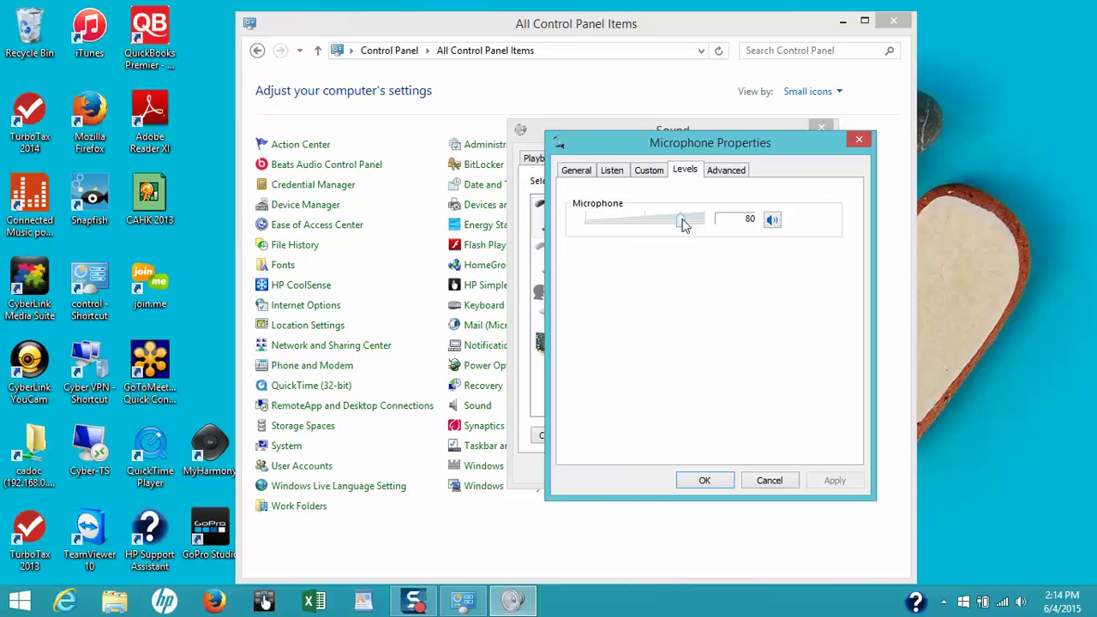
pyautogui.moveTo(680, 221)
pyautogui.mouseDown()
pyautogui.moveTo(668, 221)
pyautogui.moveTo(684, 221)
pyautogui.mouseUp()
pyautogui.click(773, 222)
pyautogui.click(774, 227)
# Save the microphone properties and open Speech Recognition configuration for the headset microphone.
pyautogui.click(704, 481)
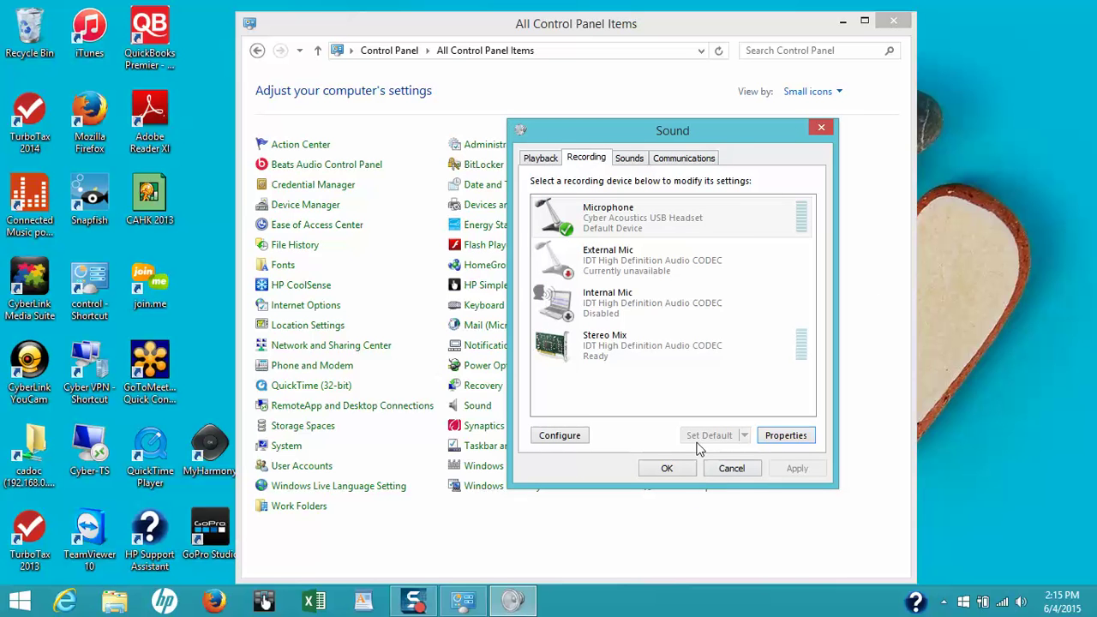
pyautogui.click(672, 341)
pyautogui.click(614, 220)
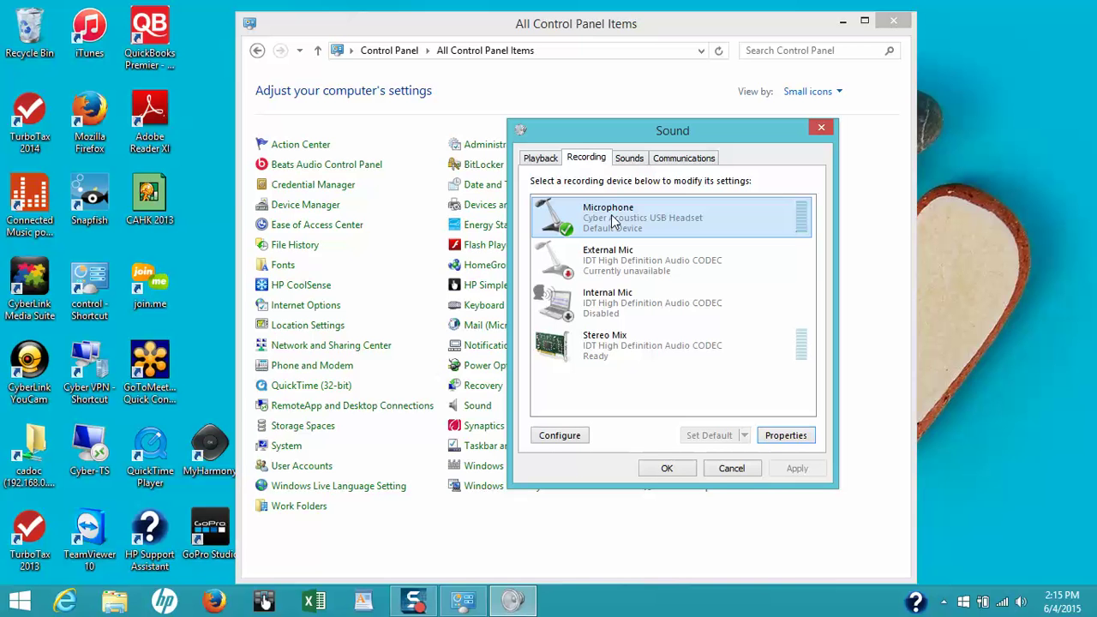
pyautogui.click(544, 439)
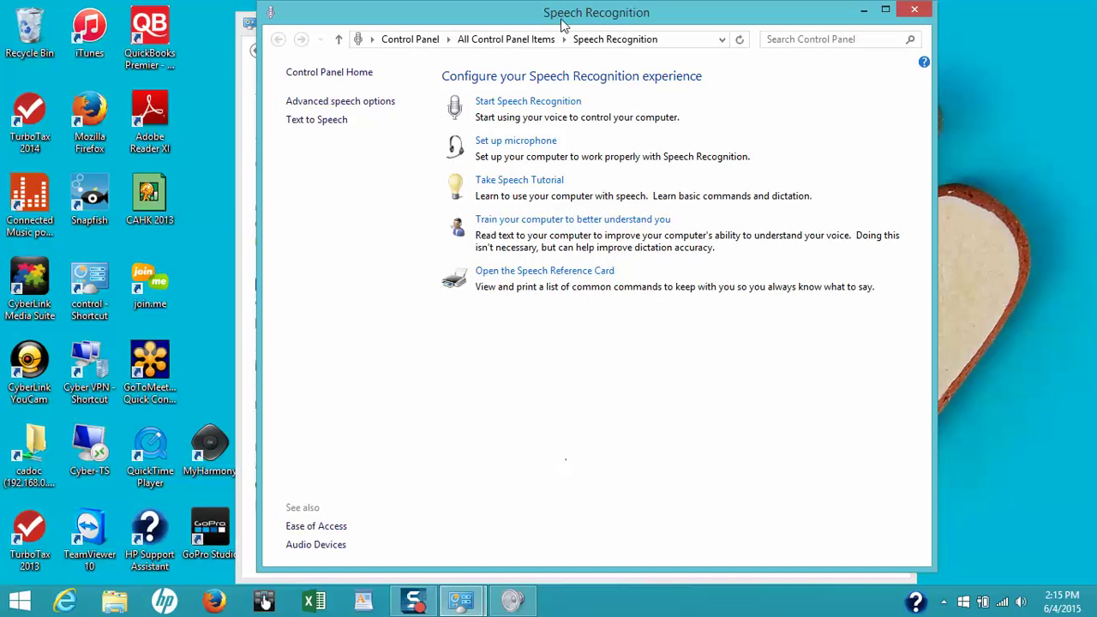
pyautogui.moveTo(528, 12); pyautogui.dragTo(566, 19)
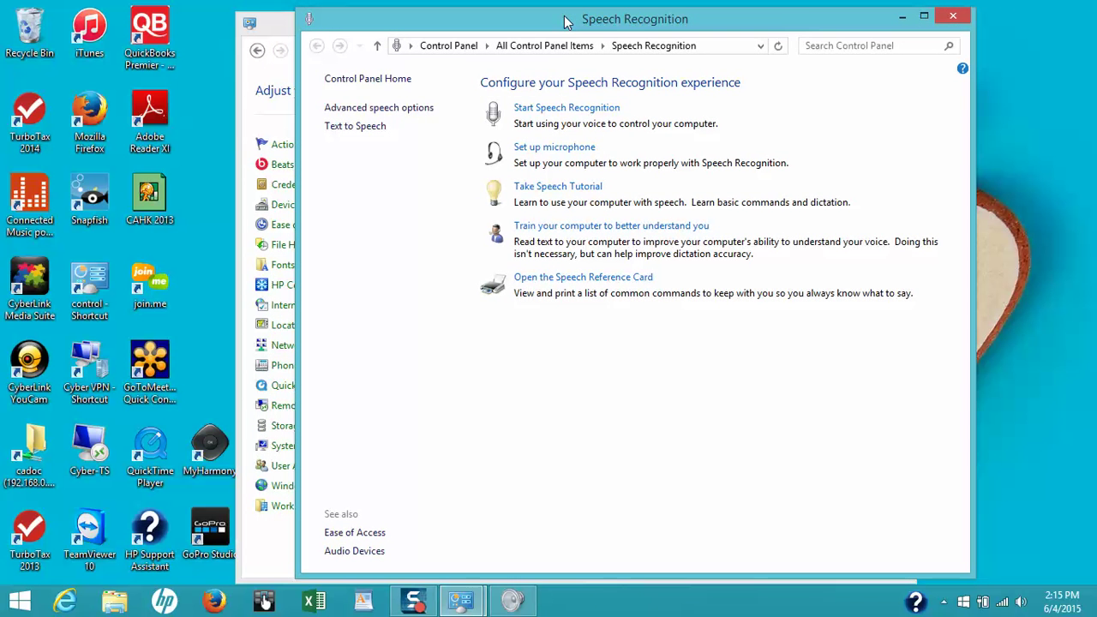
# Set up the microphone as a Headset Microphone and calibrate volume by reading the sample sentences.
pyautogui.click(555, 148)
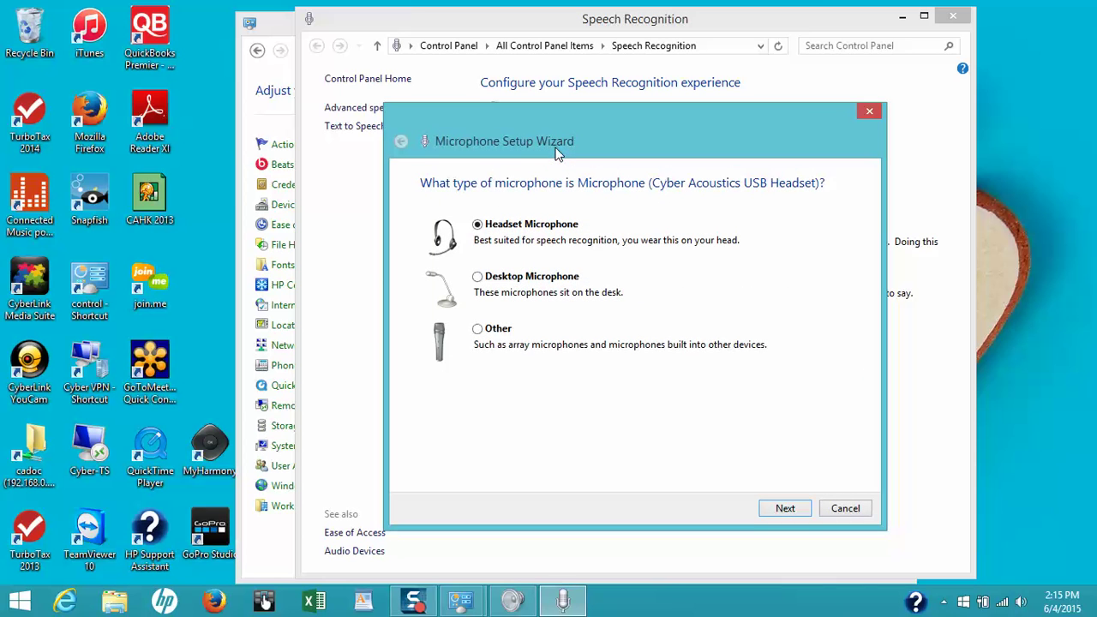
pyautogui.click(786, 509)
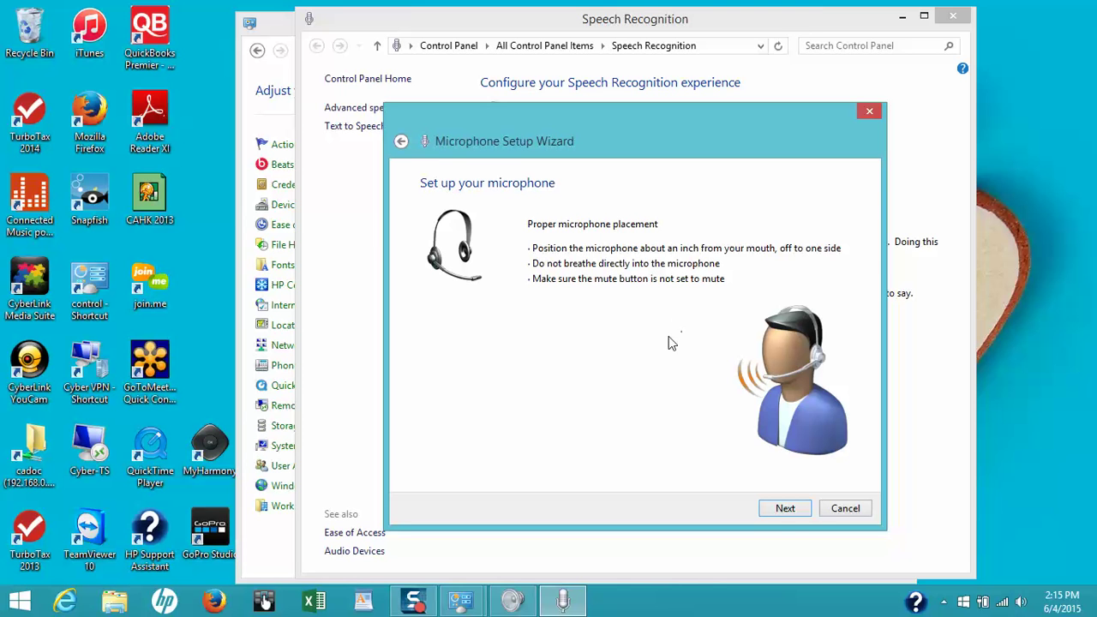
pyautogui.click(780, 510)
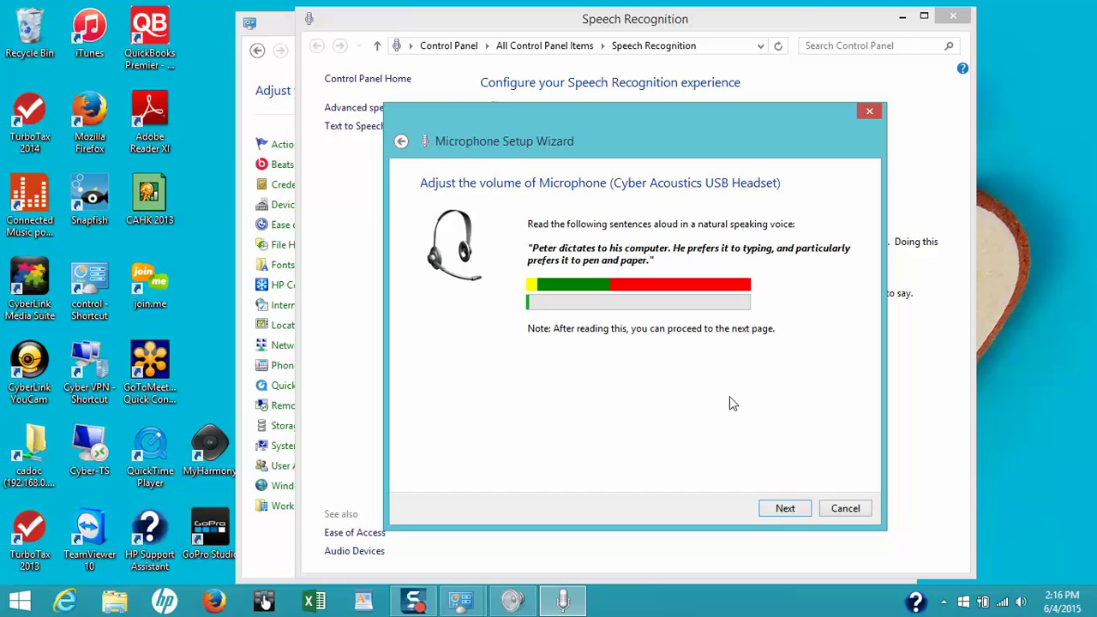
pyautogui.click(779, 512)
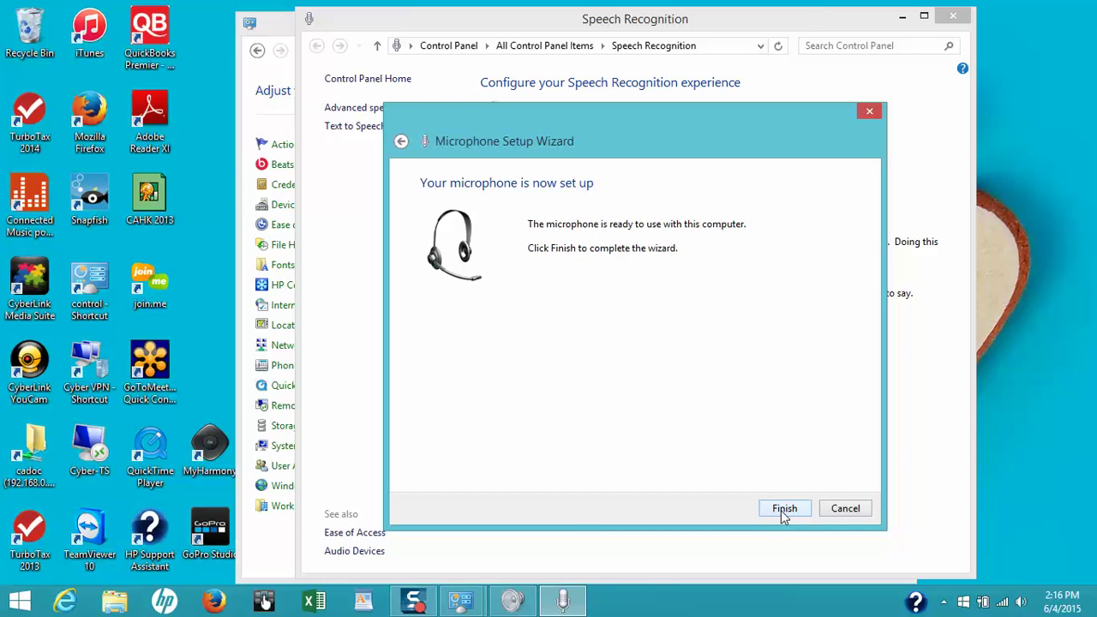
# Finish the Microphone Setup Wizard and return to the Sound dialog's Recording tab.
pyautogui.click(781, 512)
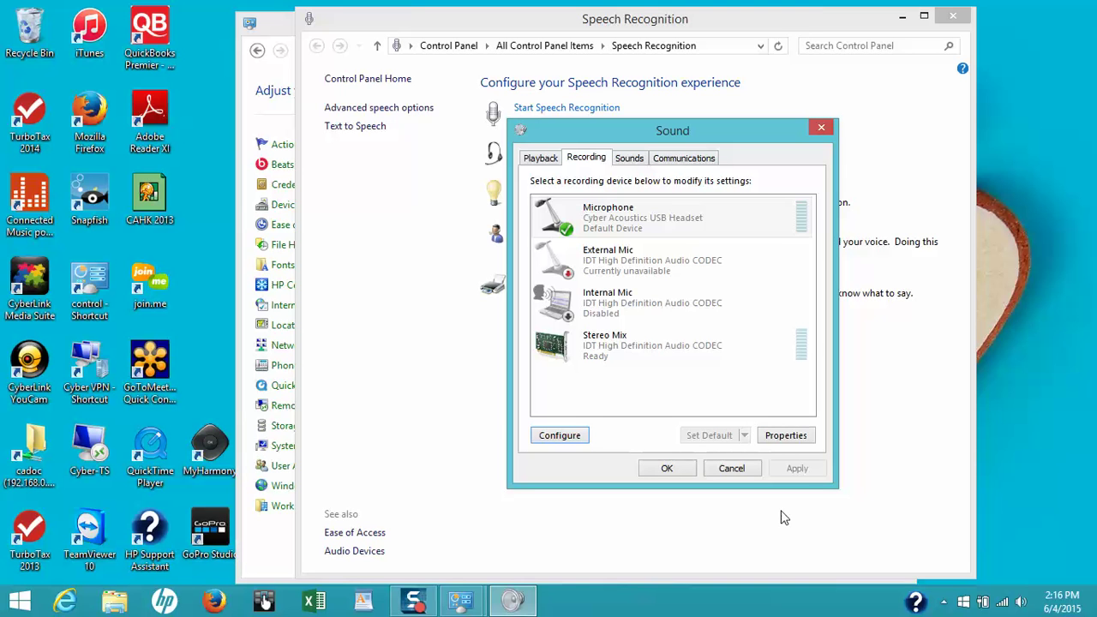